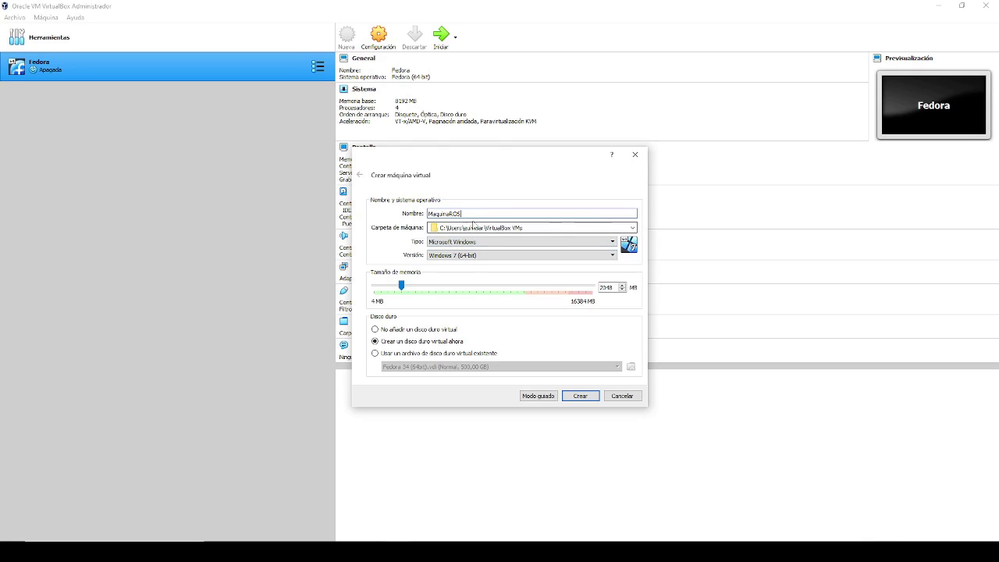
- Set the new virtual machine's operating system type to Linux and its version to Ubuntu (64-bit)
click(484, 241)
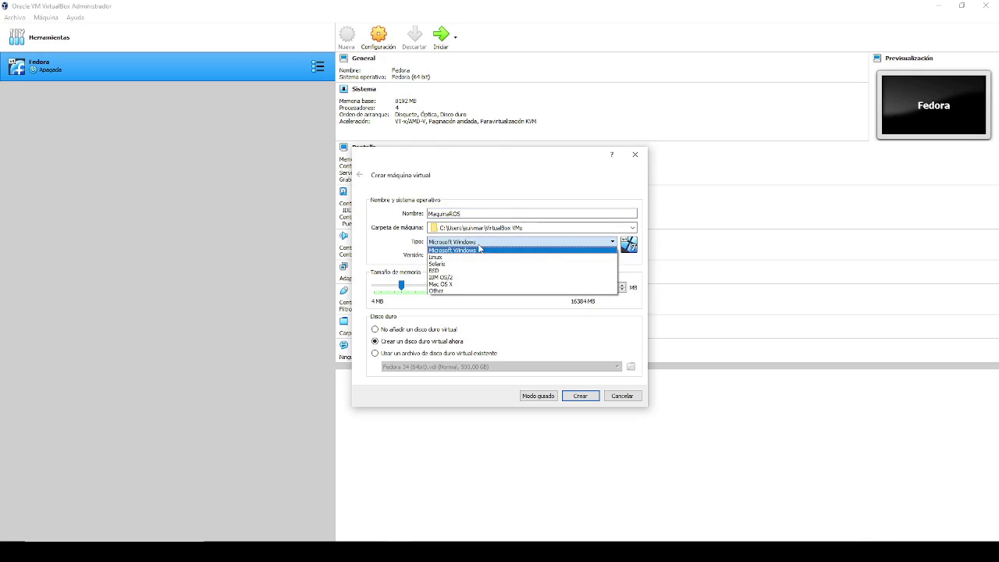
click(480, 290)
click(471, 242)
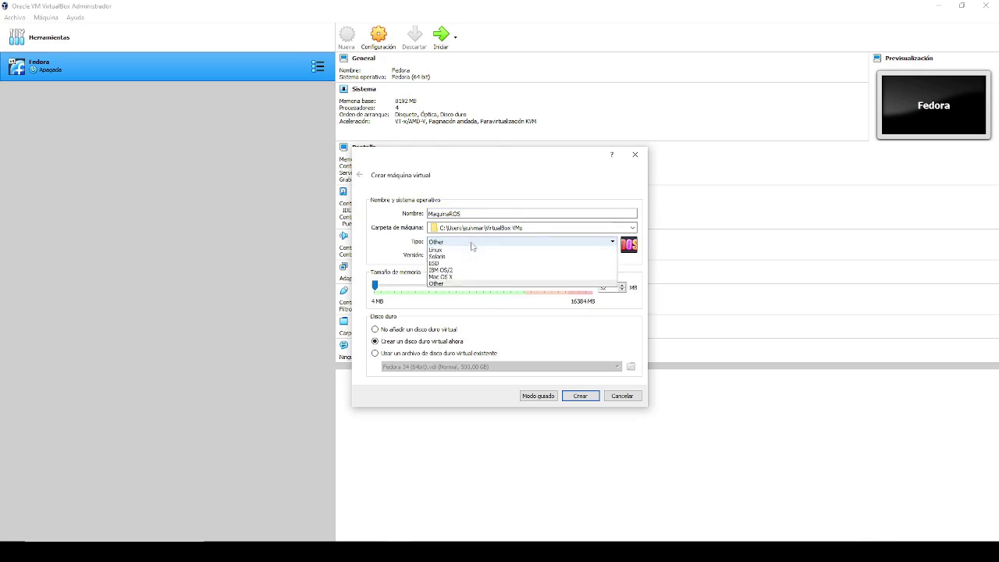
click(468, 258)
click(468, 255)
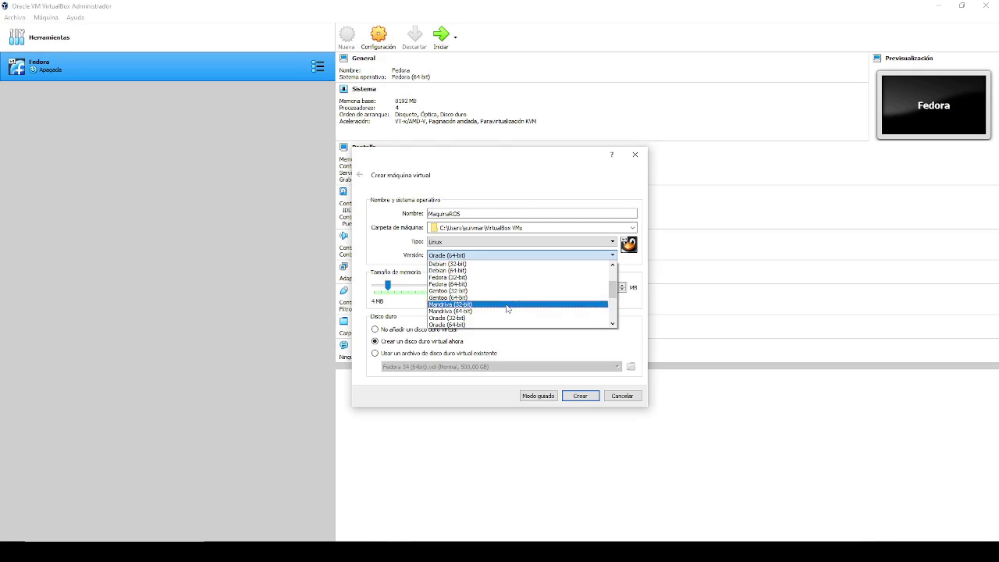
scroll(506, 308, down, 3)
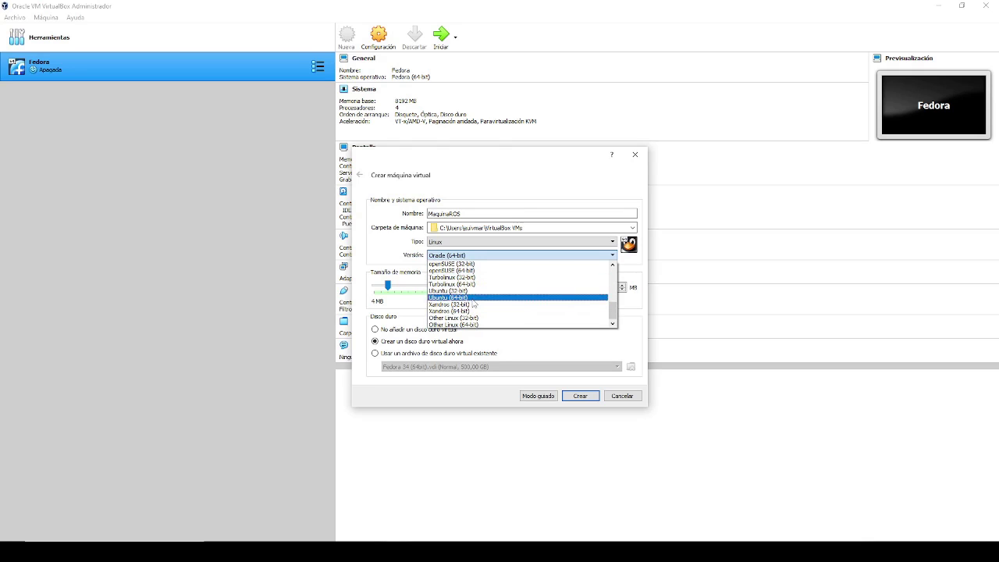
click(473, 297)
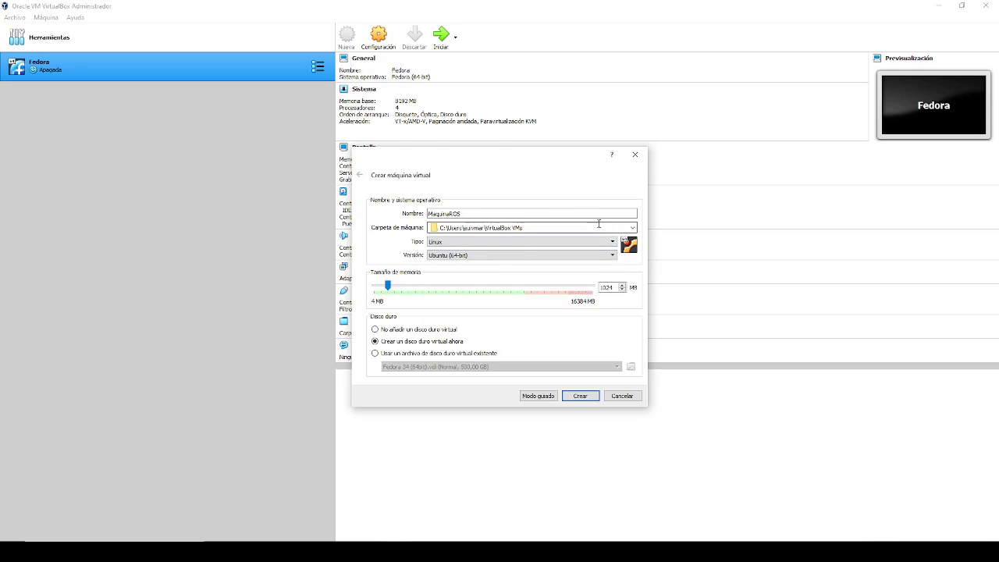
- Set the memory size to 8000 MB and choose to use an existing virtual hard disk file
drag(388, 285, 471, 285)
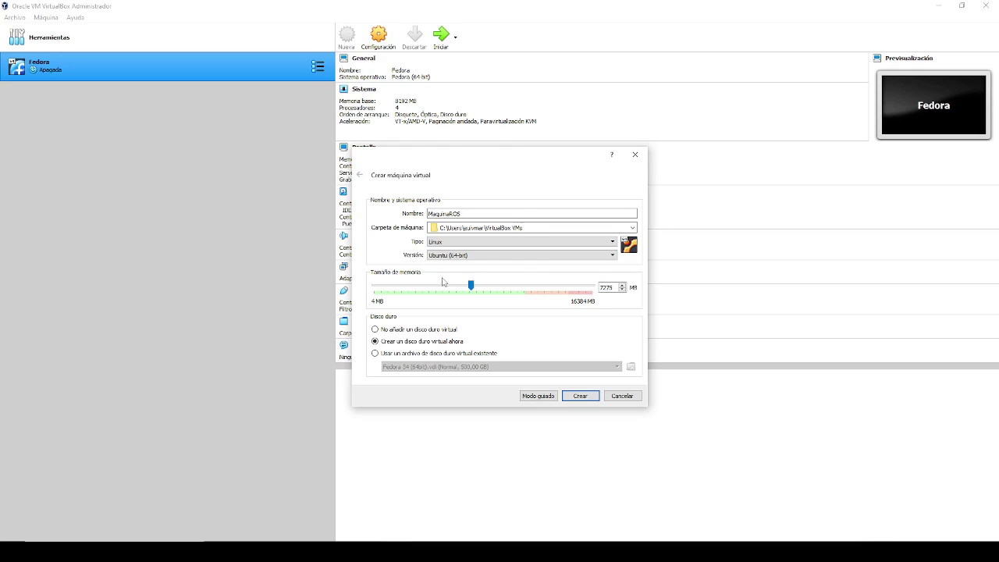
double_click(607, 287)
text(8000)
click(612, 290)
double_click(609, 287)
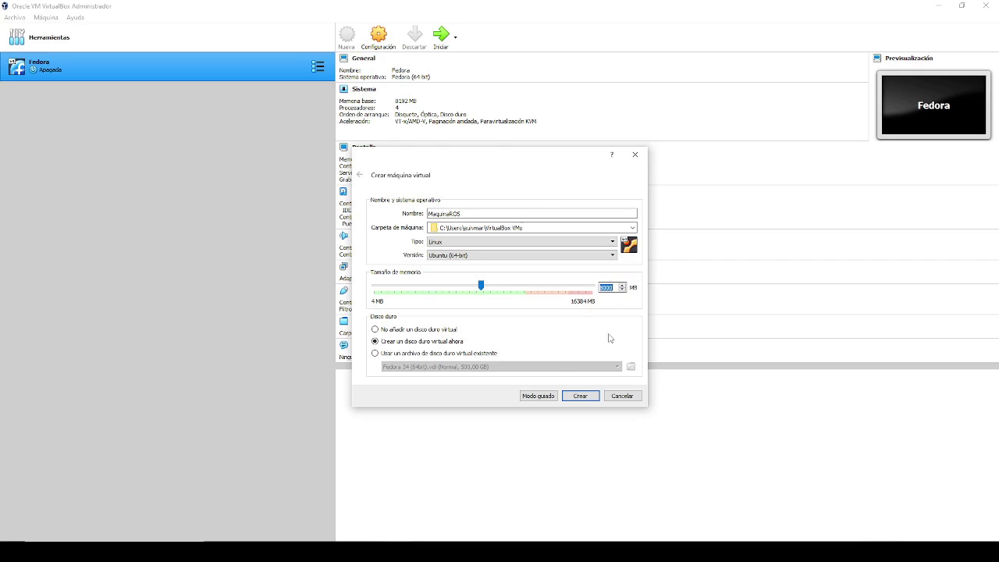
double_click(606, 288)
click(390, 355)
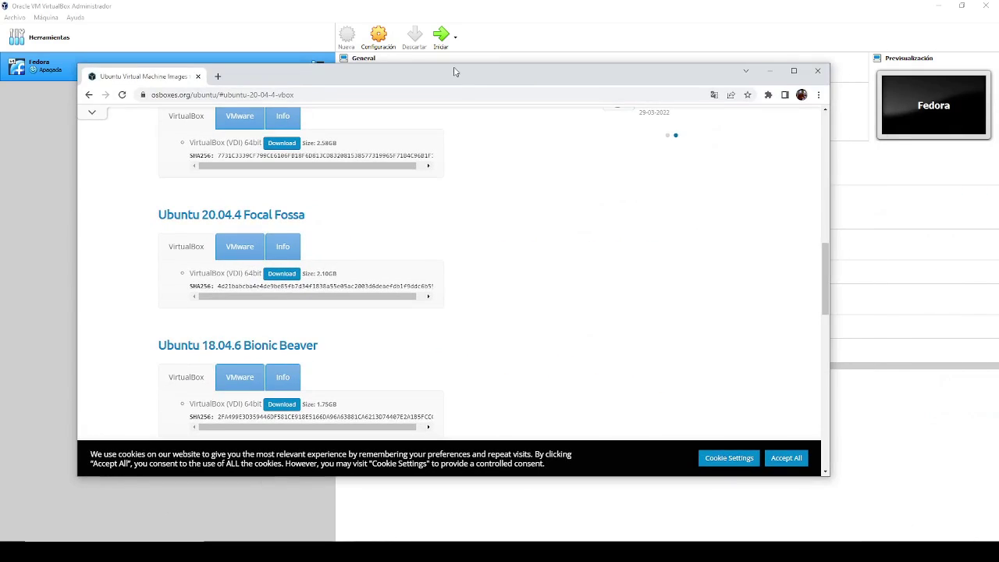
- Switch to the browser, download the VirtualBox (VDI) 64bit image of Ubuntu 20.04.4 Focal Fossa from osboxes.org, and return to VirtualBox
key(super+Up)
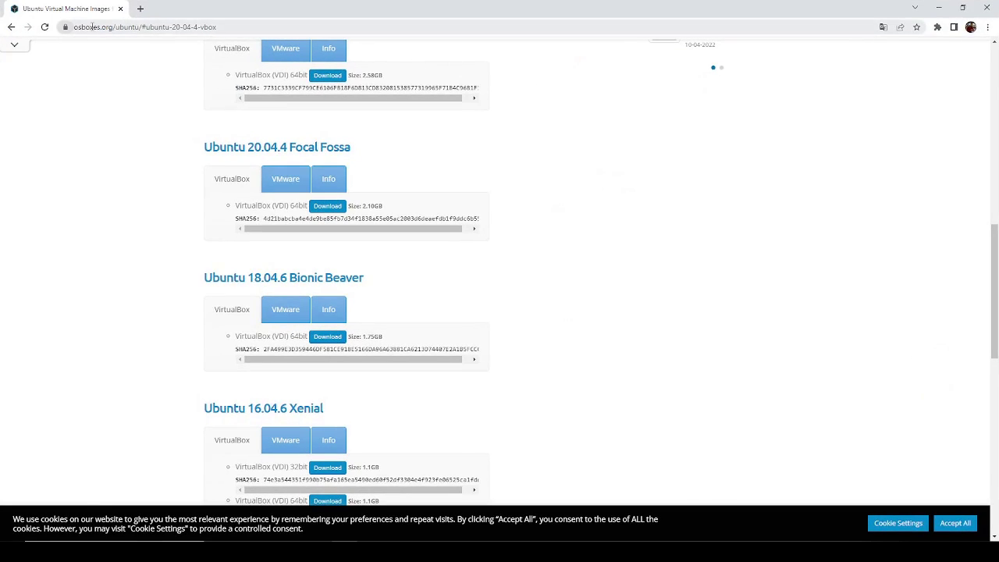
drag(89, 27, 346, 31)
click(683, 181)
triple_click(278, 148)
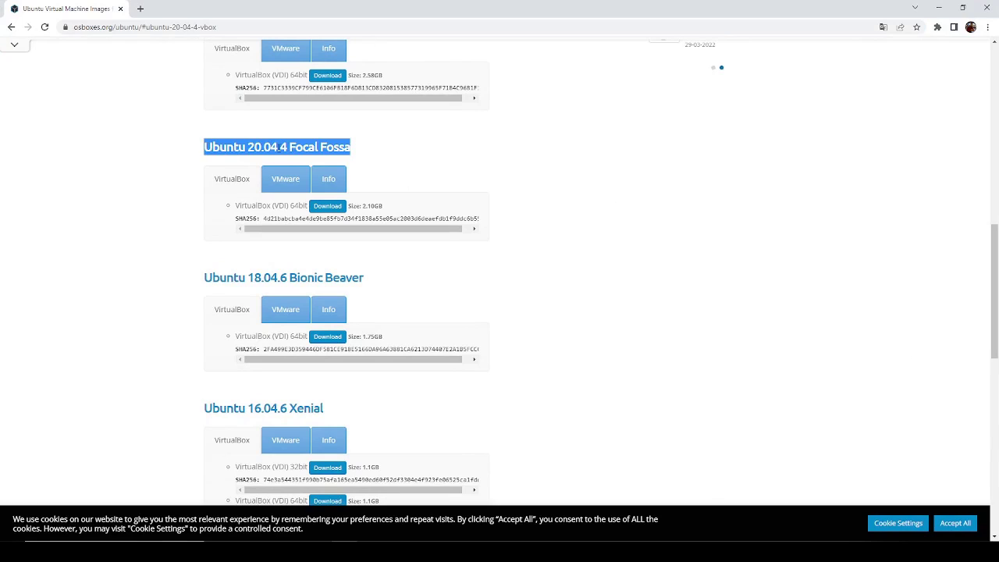
click(200, 150)
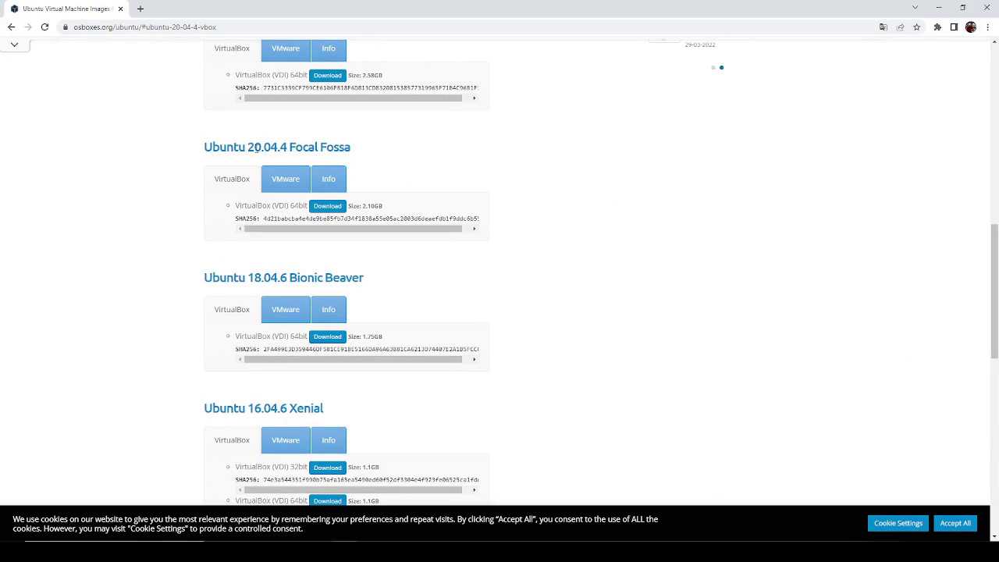
drag(255, 148, 282, 147)
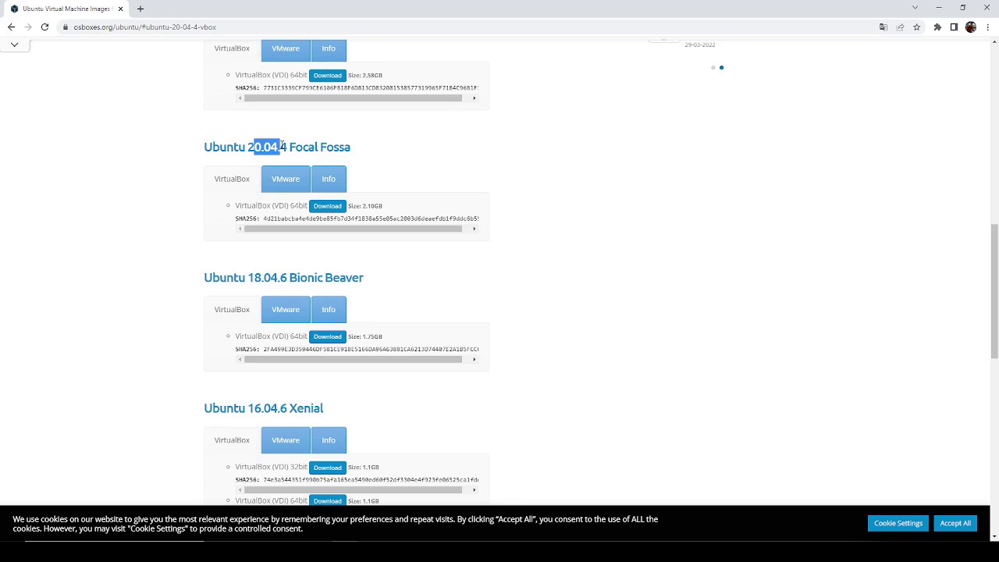
click(331, 207)
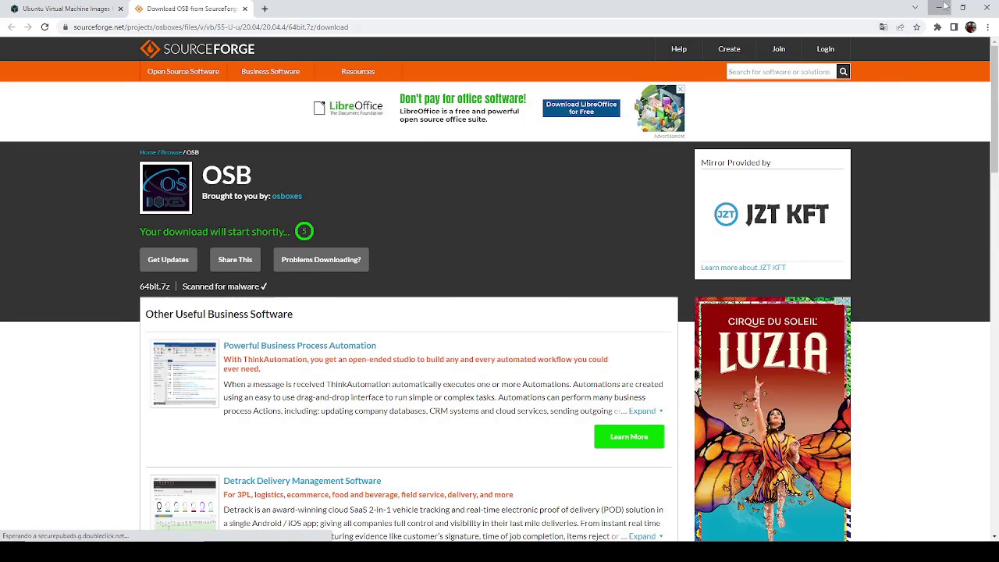
click(939, 7)
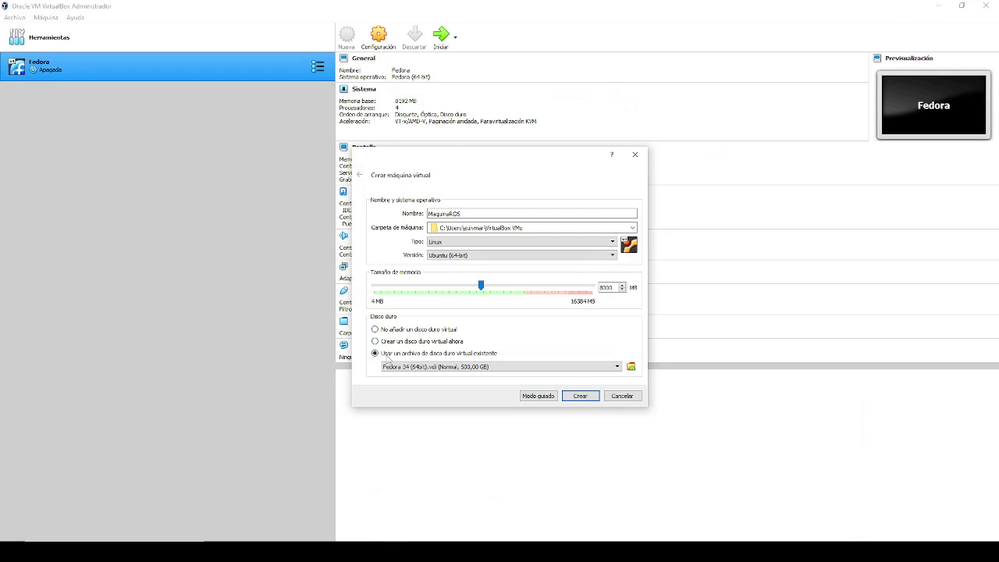
- Open the file selection for adding a virtual hard disk to the new machine
click(631, 367)
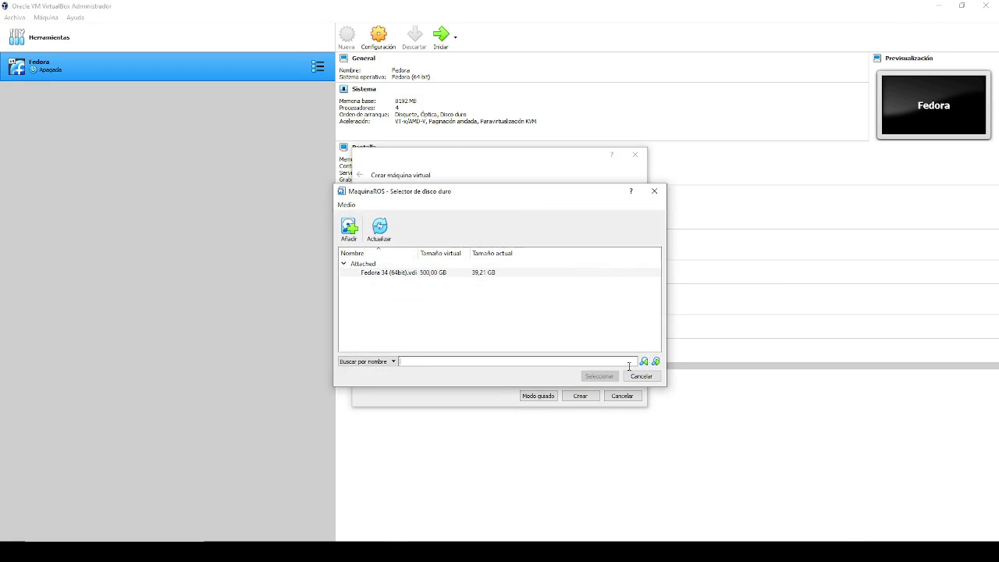
click(351, 228)
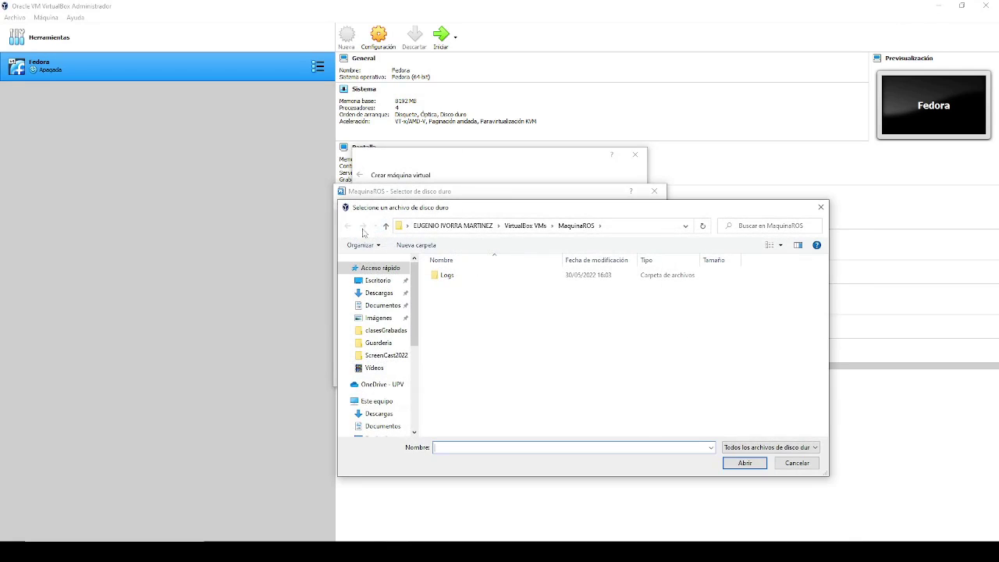
click(629, 226)
text(Eguenio)
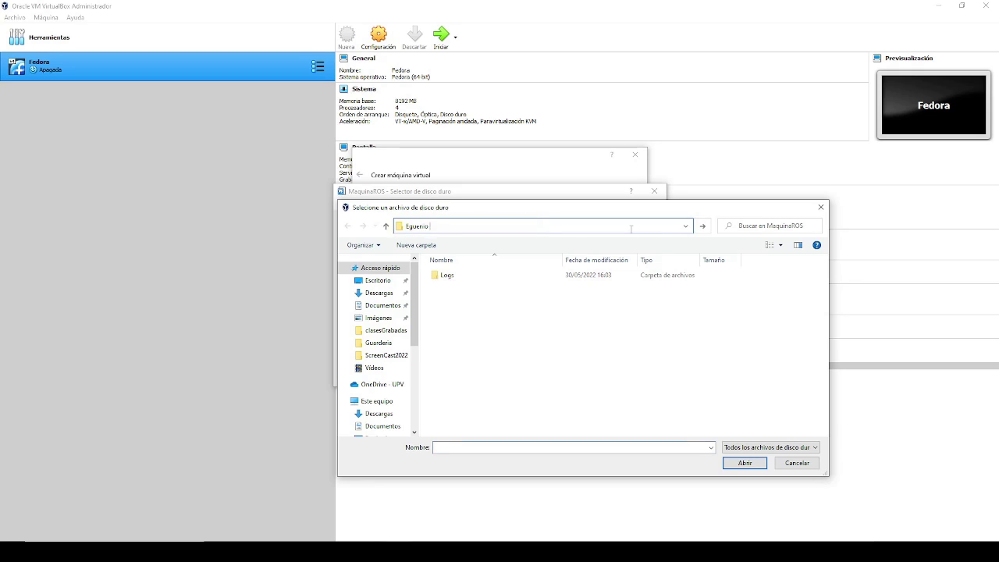
key(Escape)
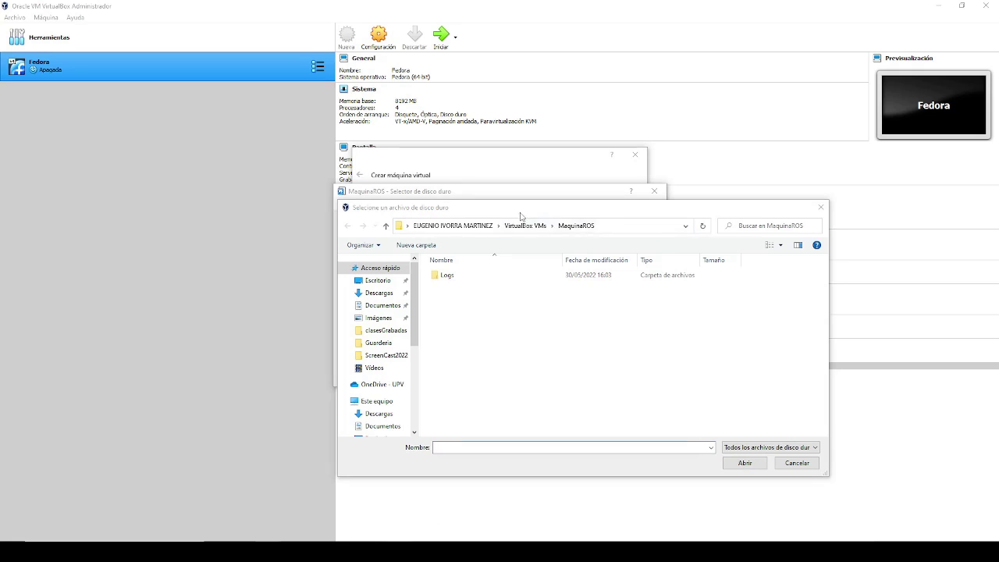
- Add Ubuntu 20.04.4 (64bit).vdi from the ScreenCast2022\64bit folder on drive D: and select it as the machine's hard disk
click(640, 226)
text(D:\EugenioSupermicro\Documentos\ScreenCast2022\64bit)
key(Return)
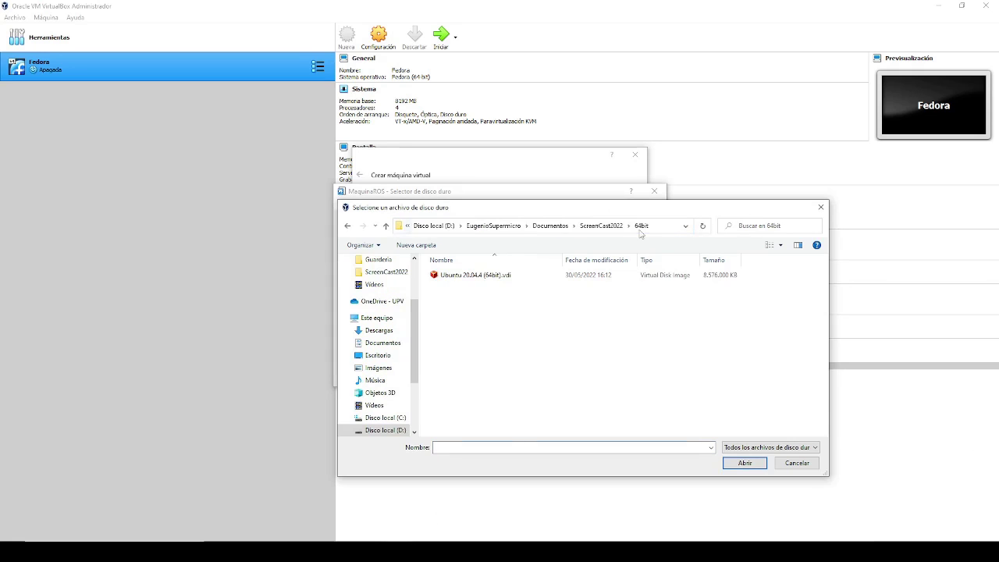
click(529, 278)
click(742, 463)
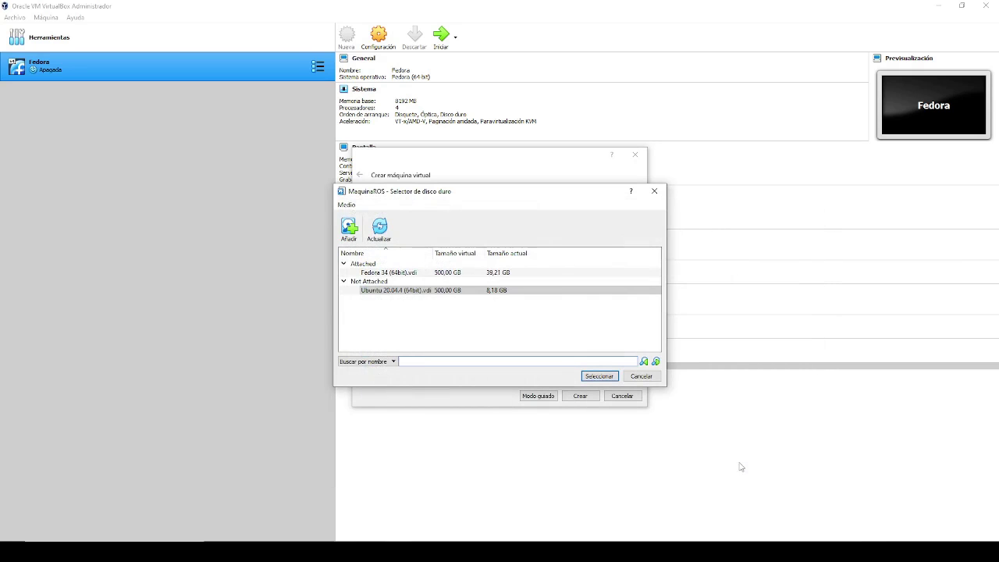
click(601, 377)
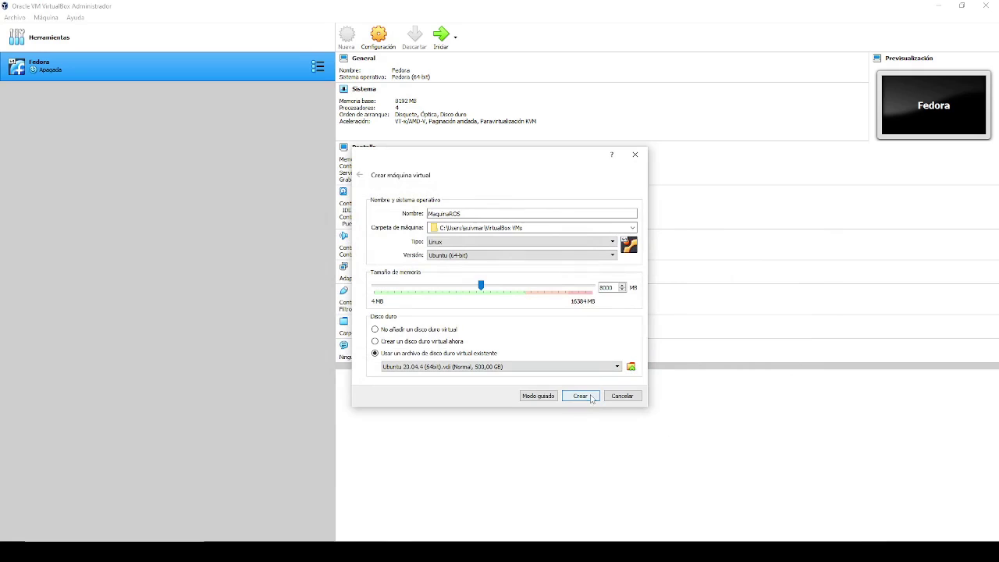
- Try to create the virtual machine, and rename it MaquinaROS2
click(591, 399)
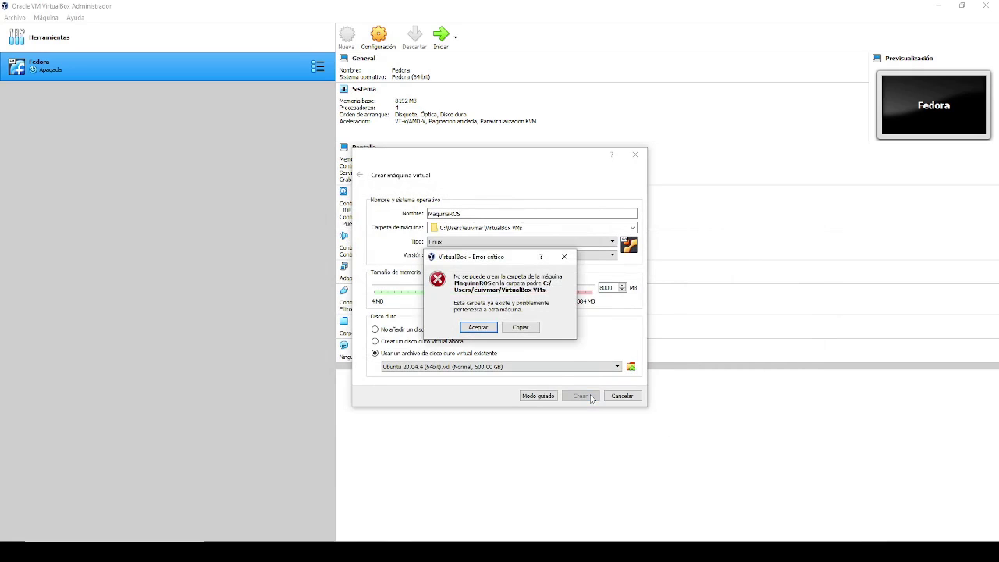
click(477, 329)
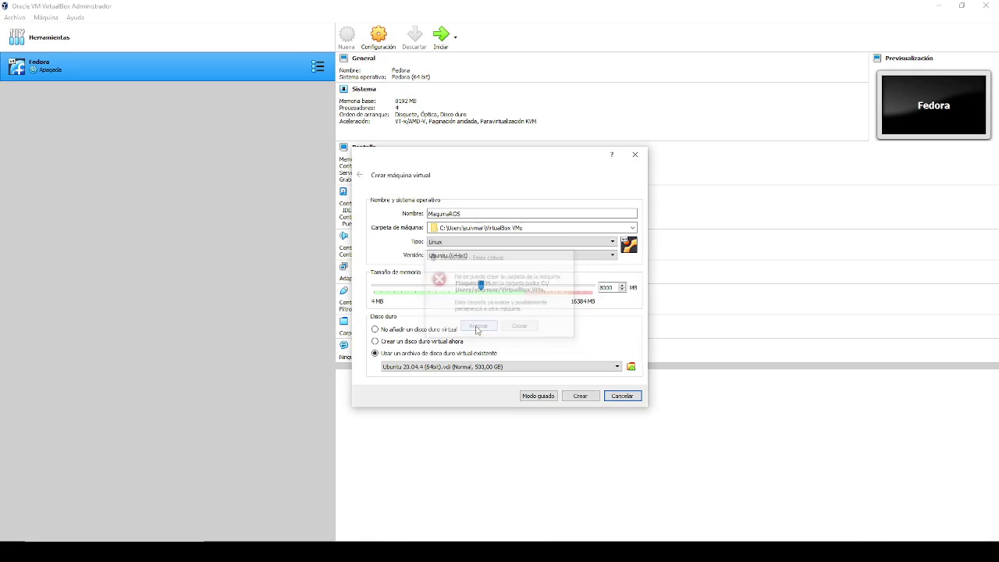
click(483, 213)
text(2)
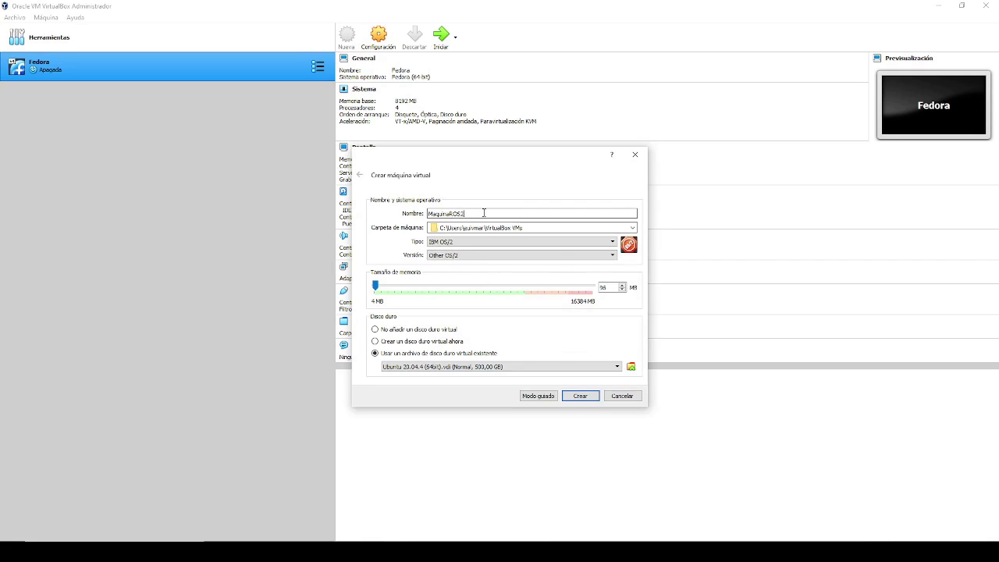
- Set the operating system type of MaquinaROS2 to Linux and the version to Ubuntu (64-bit)
drag(378, 286, 502, 285)
click(614, 242)
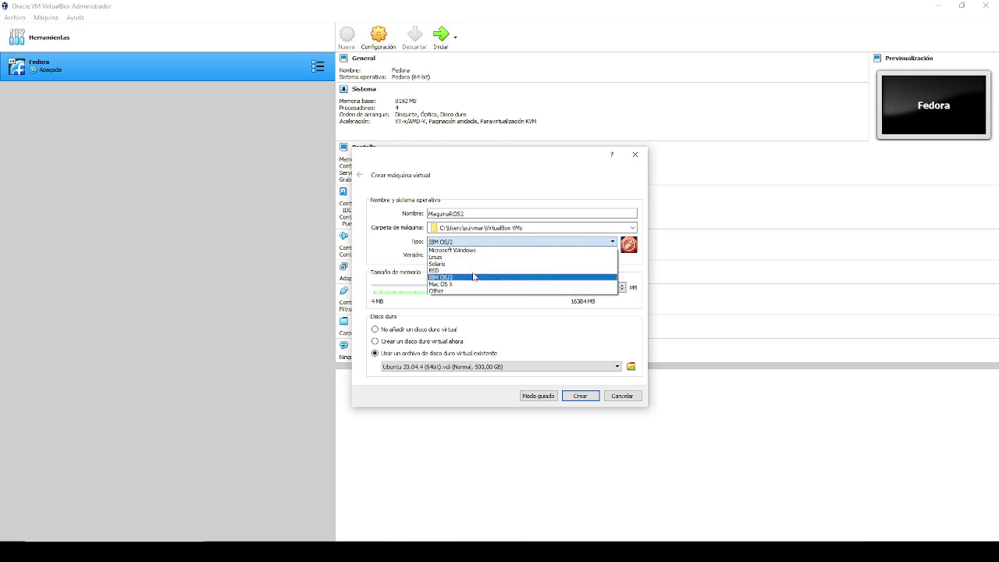
click(470, 256)
click(471, 255)
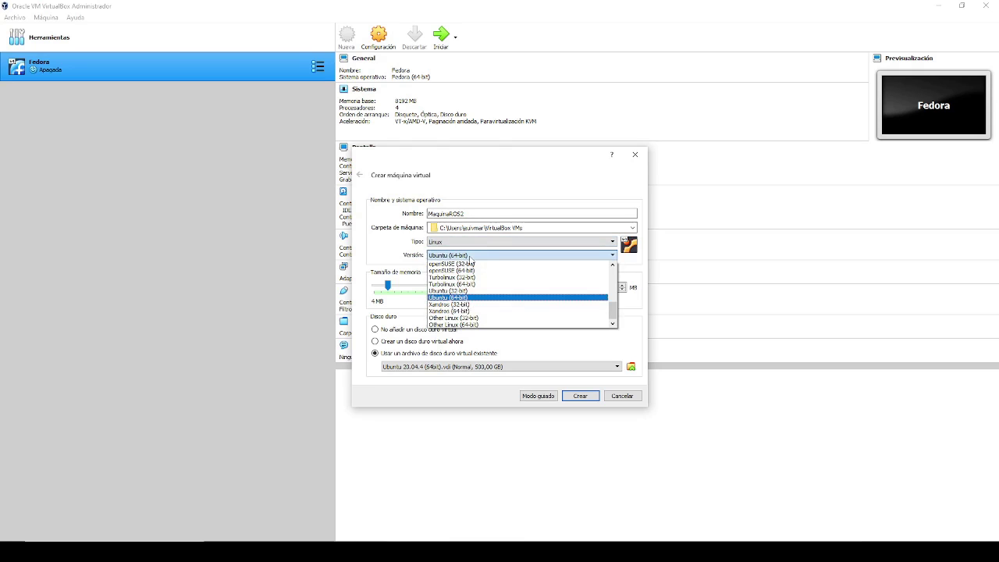
click(471, 297)
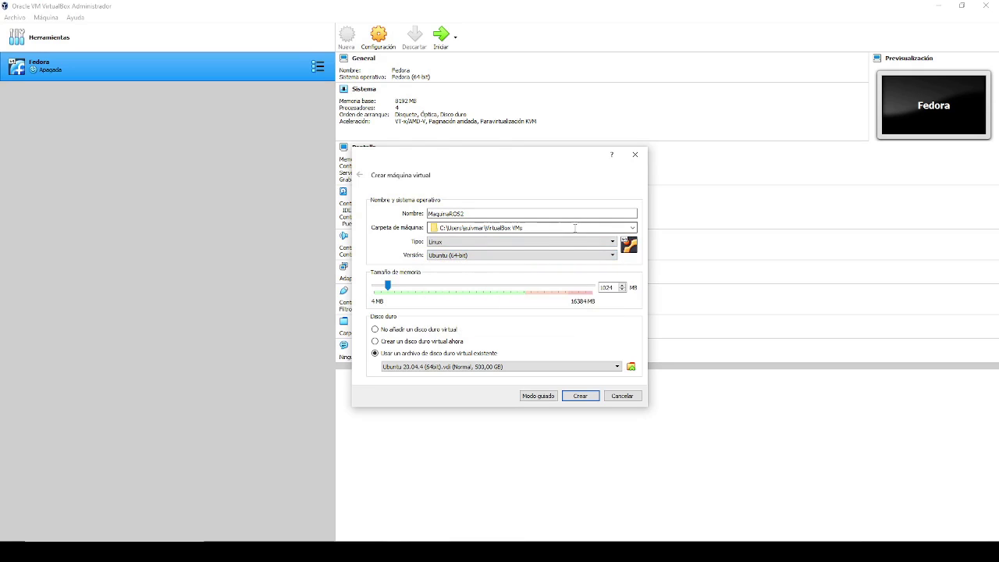
- Set the memory of MaquinaROS2 to 8000 MB and create the virtual machine
drag(388, 285, 479, 283)
double_click(605, 287)
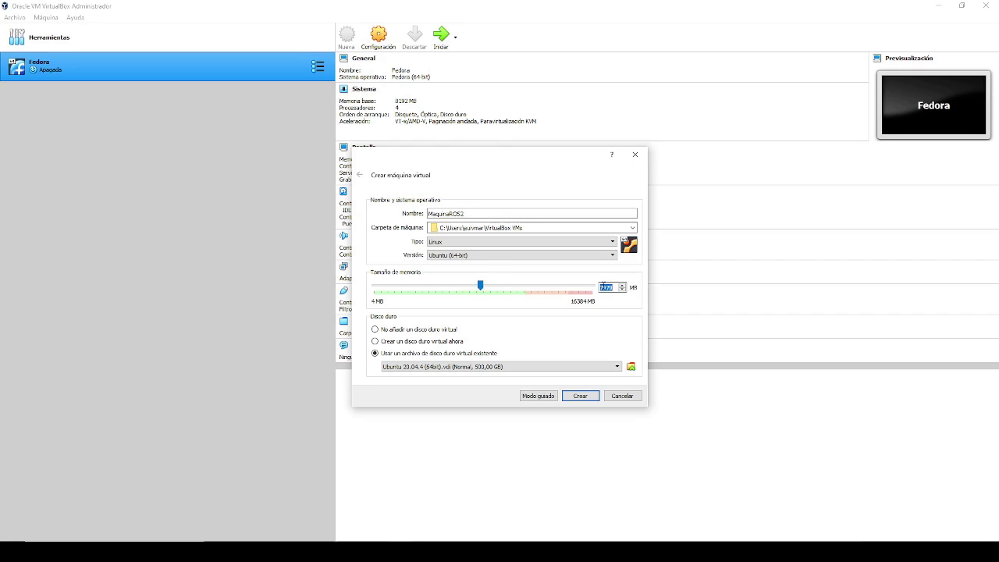
text(8000)
click(580, 396)
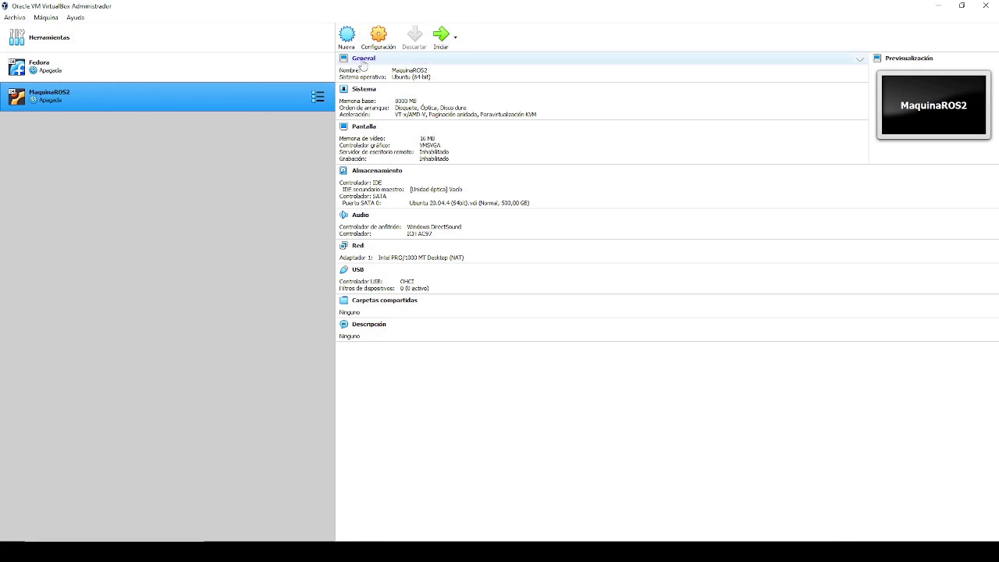
- Assign 4 processors to MaquinaROS2 in its system settings and save the configuration
click(373, 45)
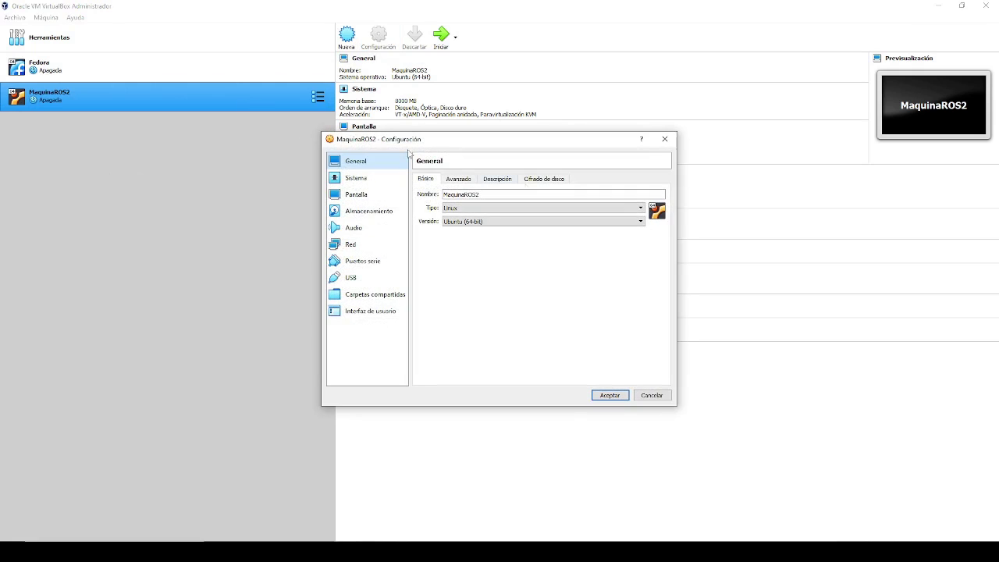
click(370, 178)
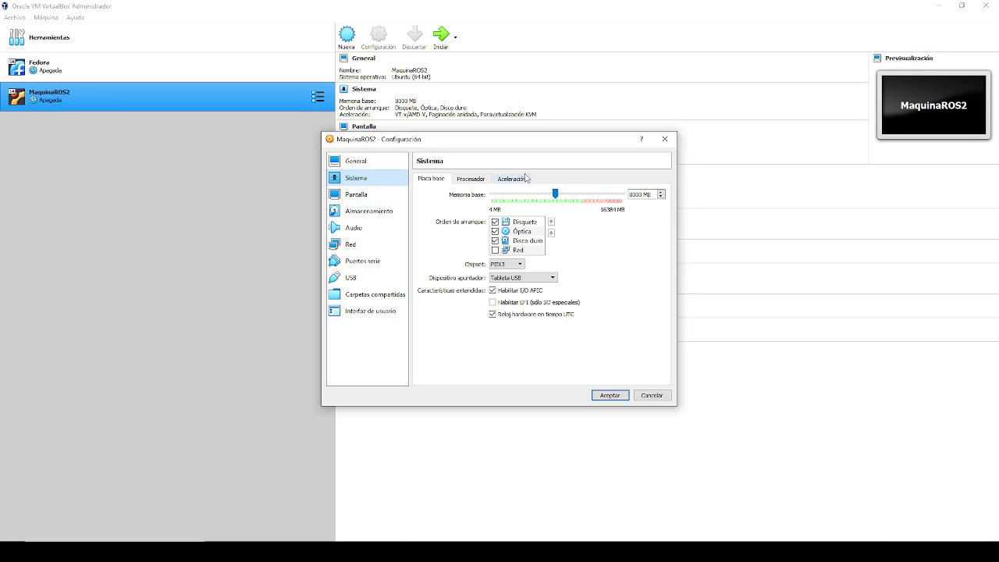
click(479, 181)
click(493, 195)
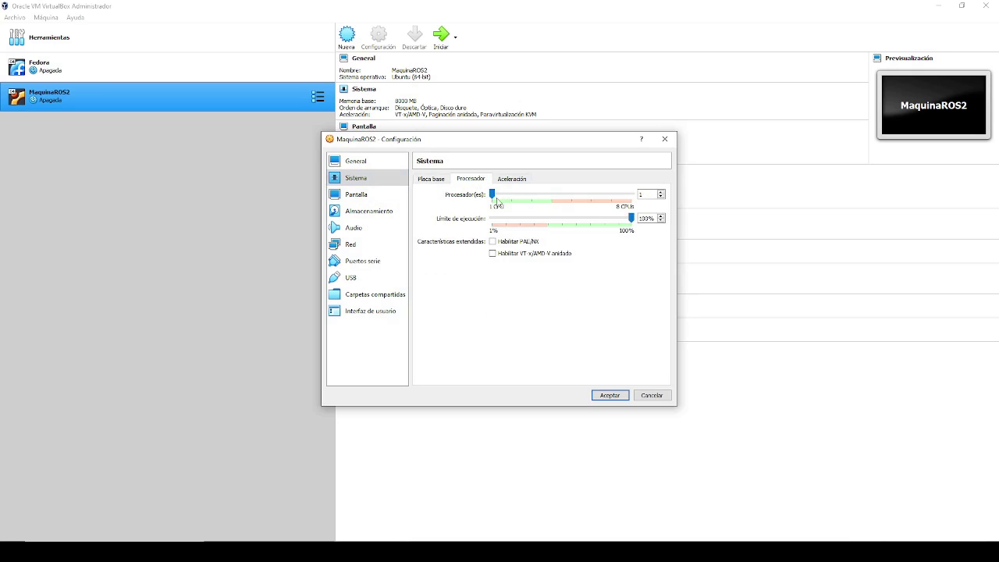
drag(497, 200, 551, 201)
click(609, 396)
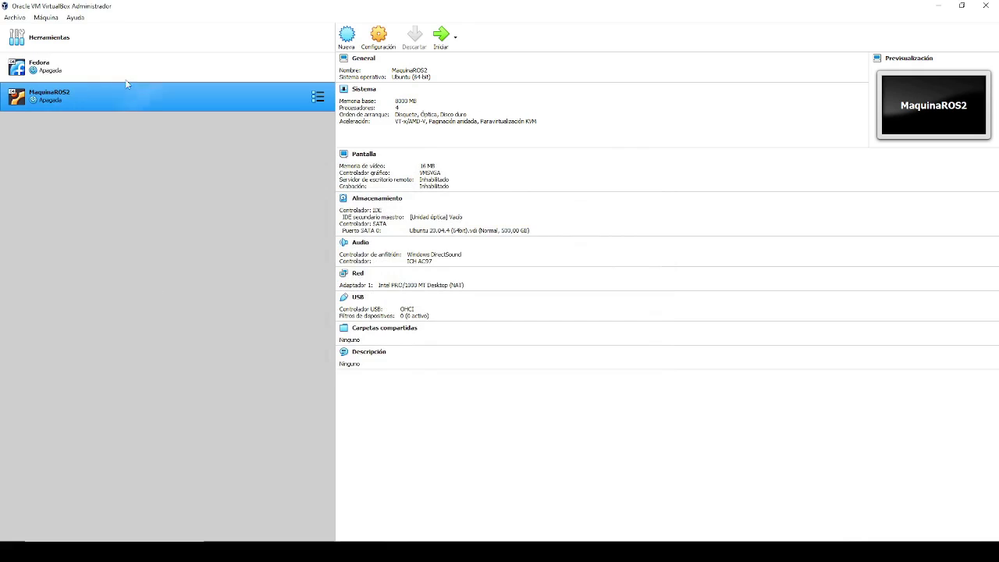
- Start the MaquinaROS2 virtual machine and set its shared clipboard to bidirectional
click(441, 40)
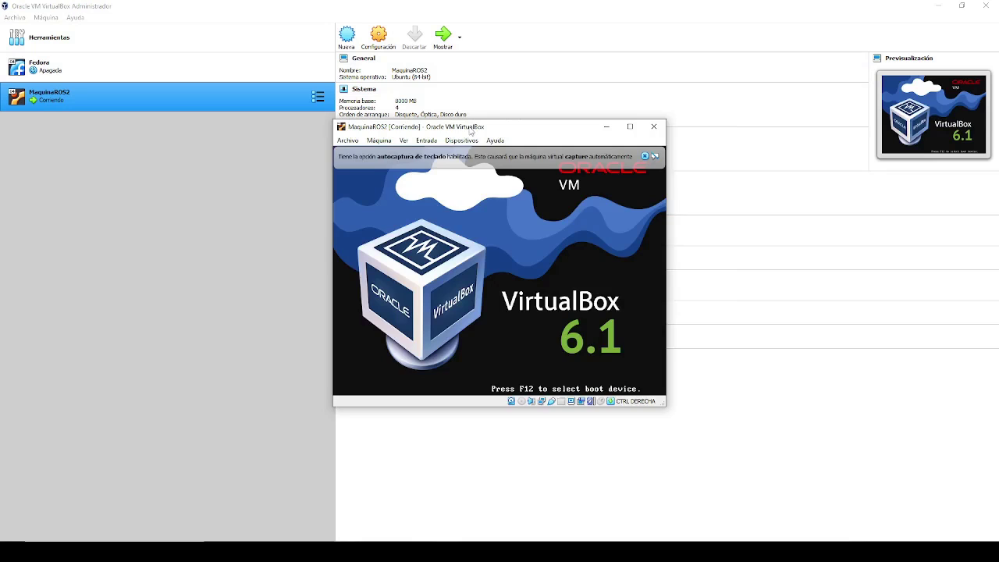
drag(471, 125, 546, 83)
click(535, 99)
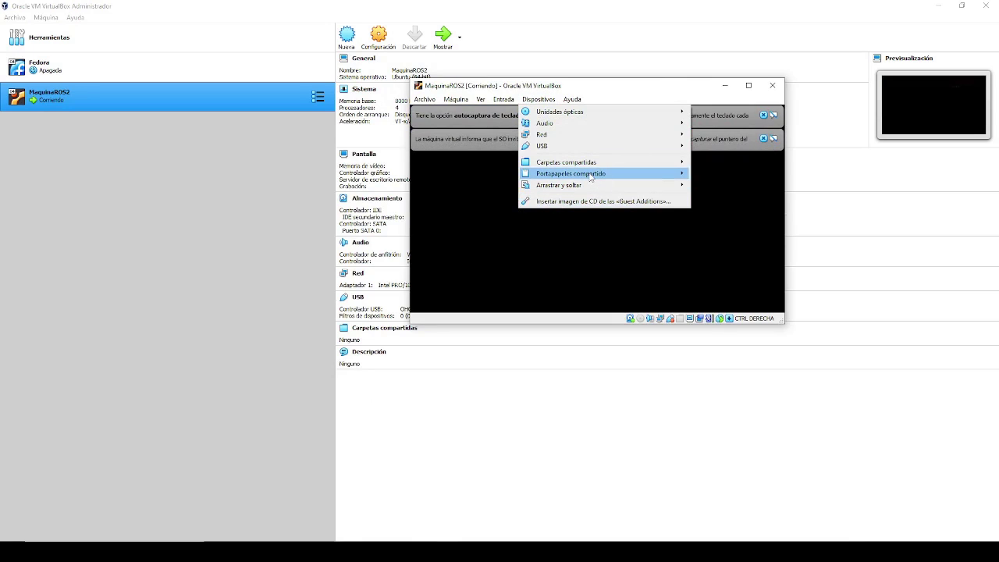
mouse_move(570, 174)
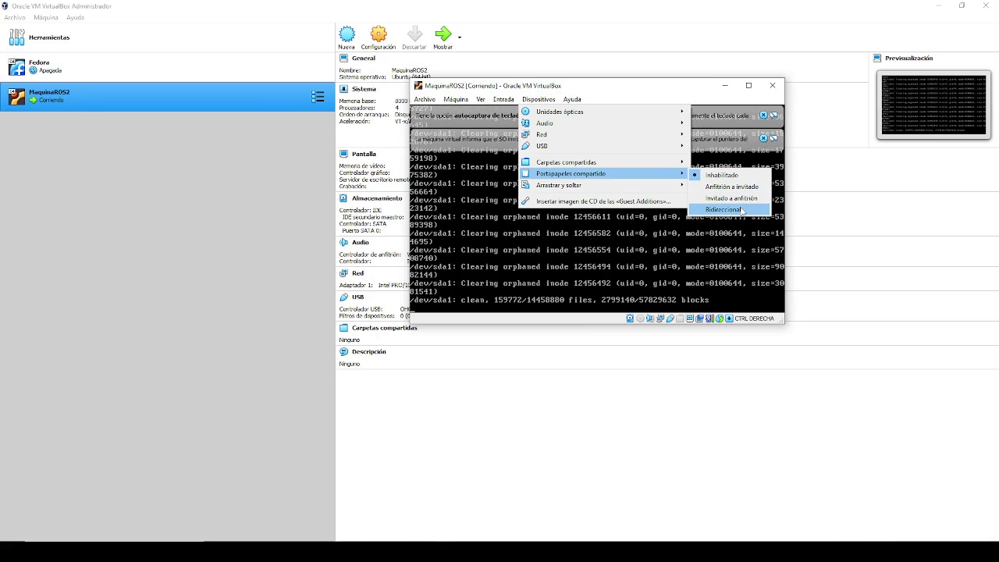
click(725, 210)
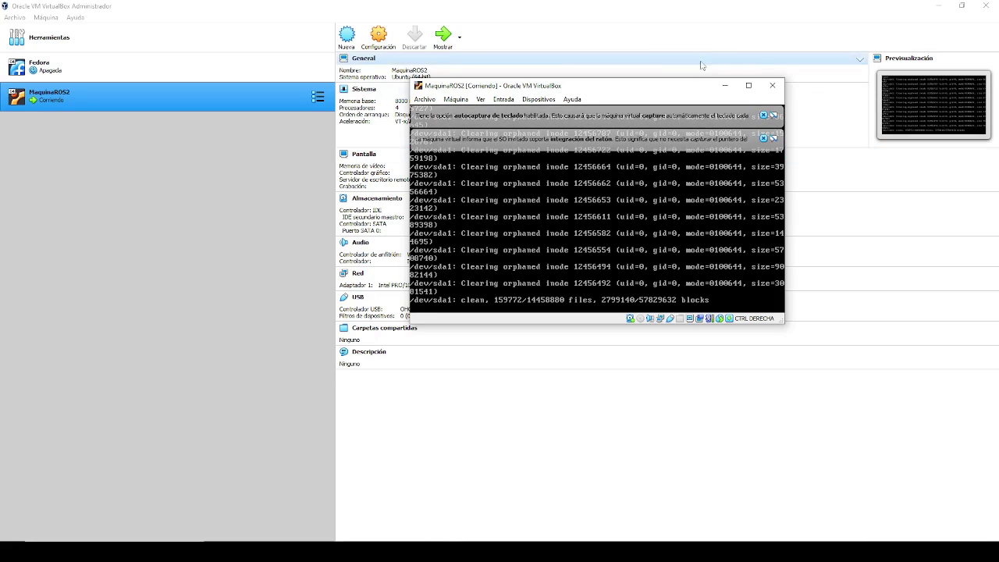
- Maximize the MaquinaROS2 window while Ubuntu boots and give the guest system focus
drag(651, 89, 484, 88)
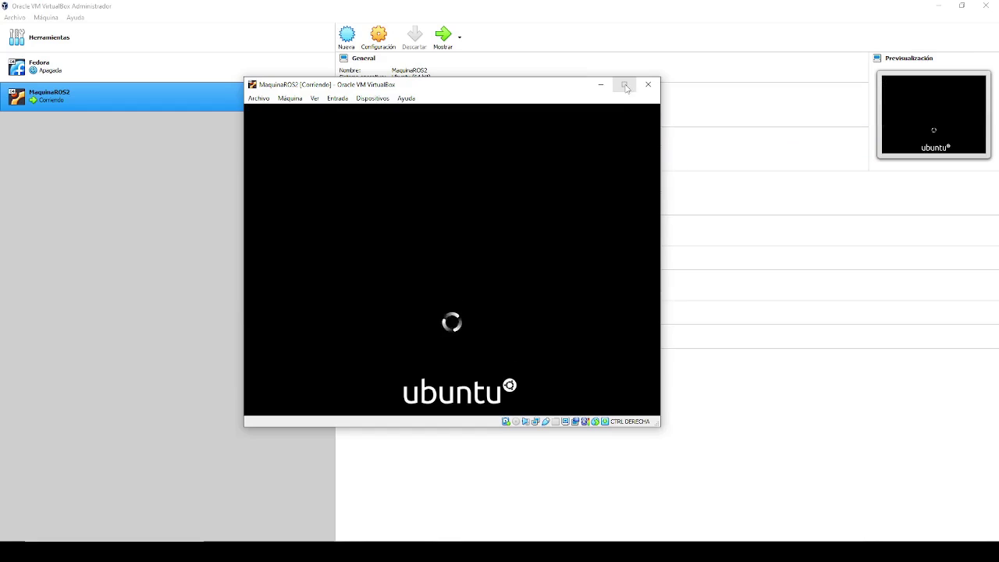
click(625, 85)
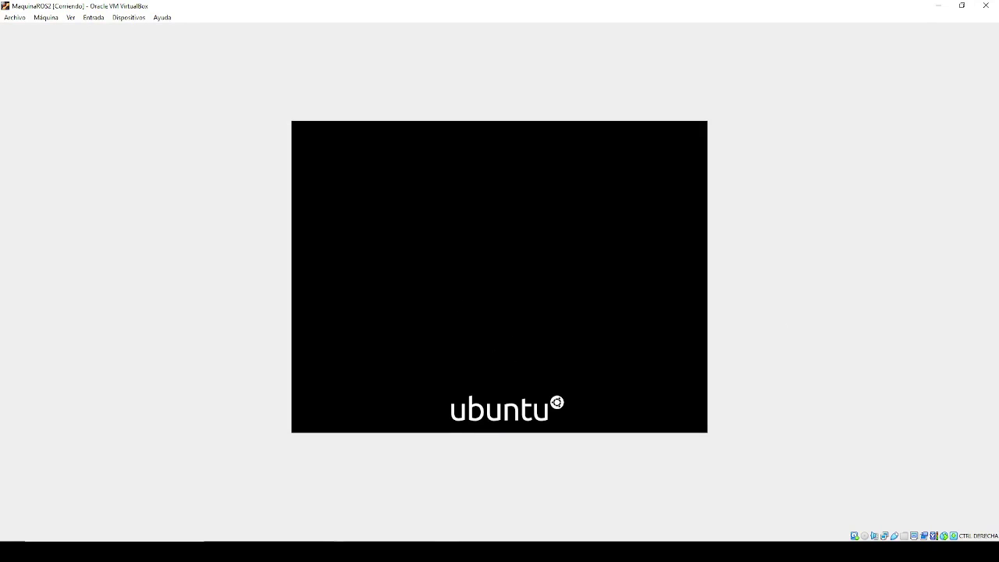
click(479, 273)
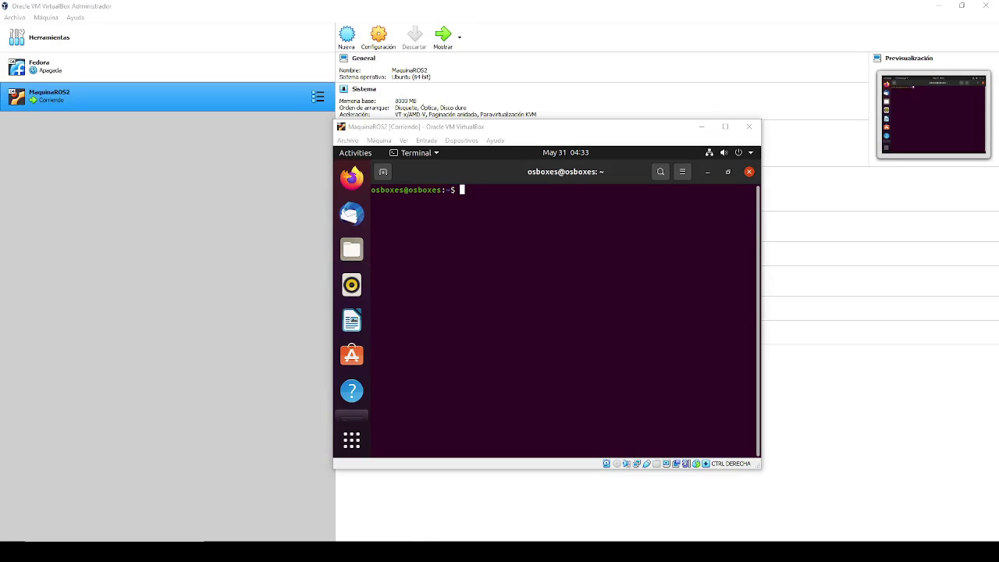
- Paste the copied ROS installation commands into the Ubuntu terminal, accept the curl installation with Y and choose install option 1, Desktop-Full
click(517, 206)
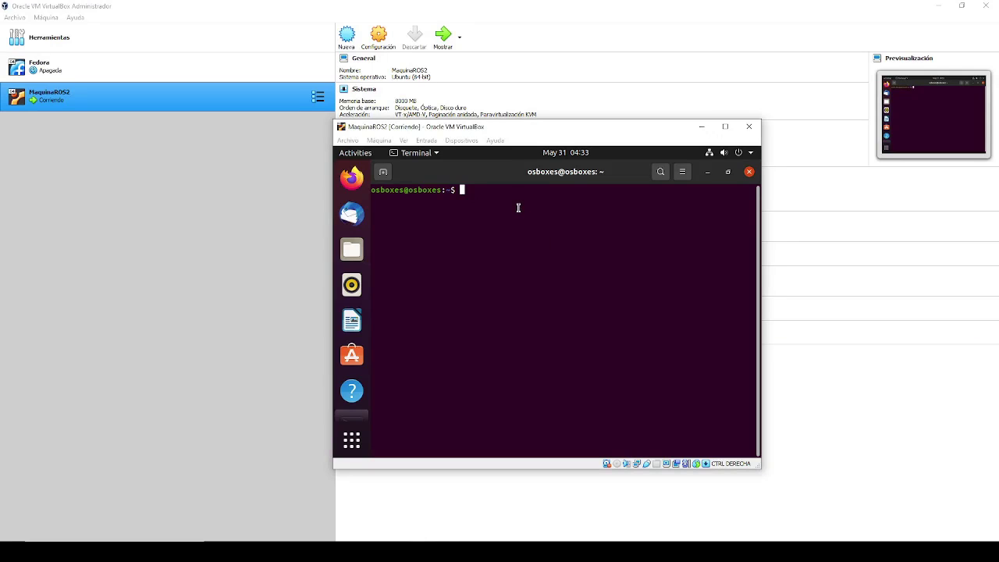
right_click(518, 208)
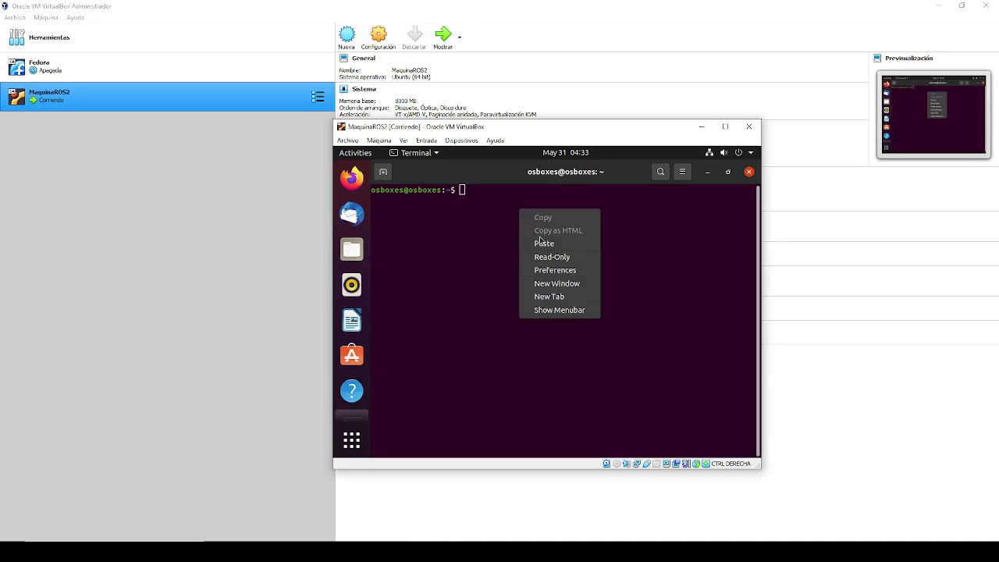
click(538, 242)
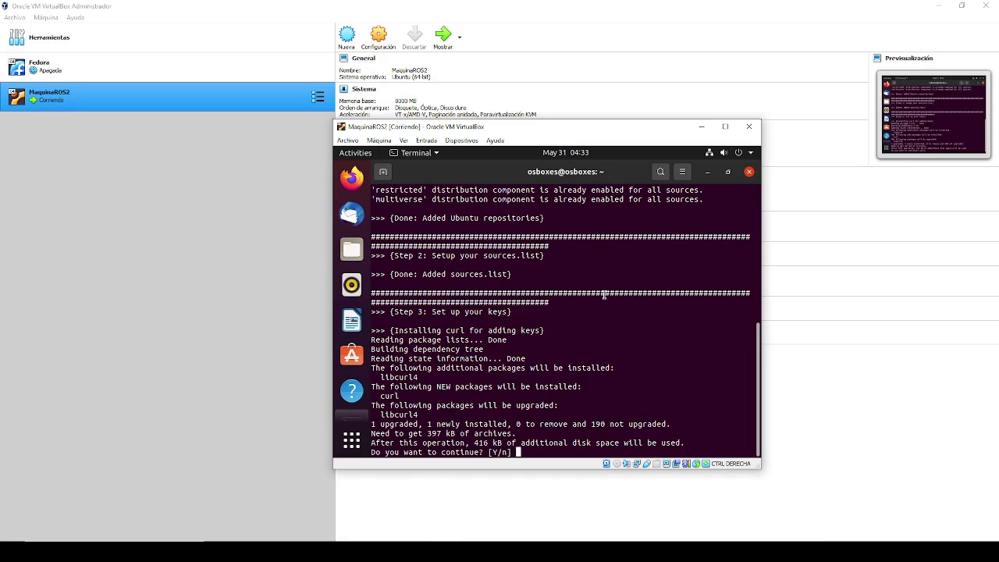
text(Y)
key(Return)
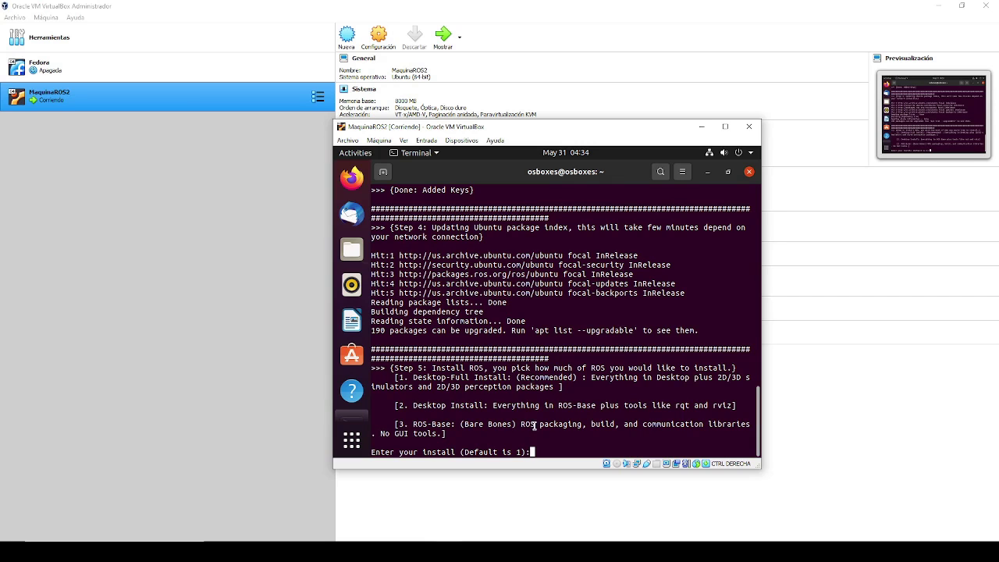
text(1)
key(Return)
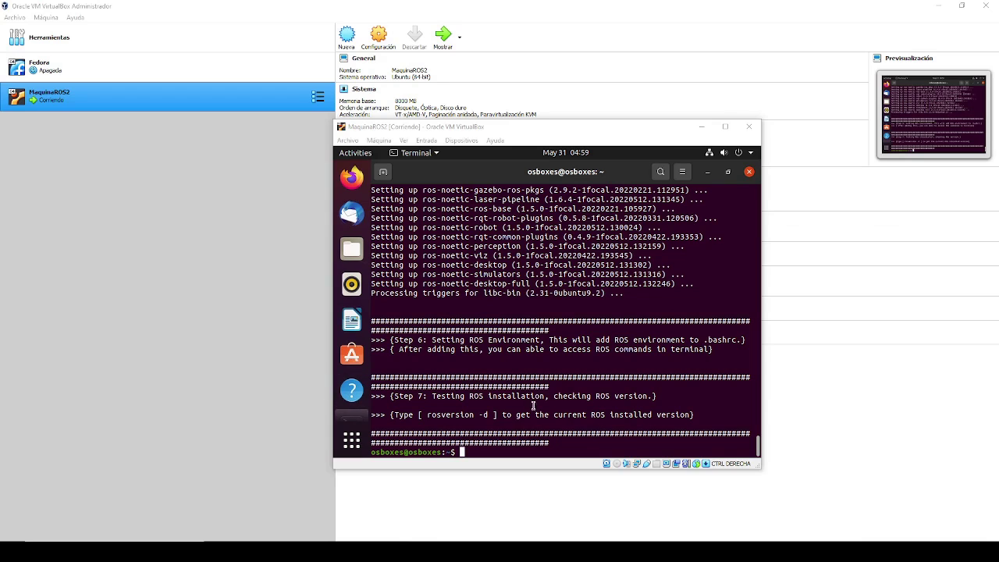
- Copy the version check command "rosversion -d" from the installer's output in the terminal
drag(430, 415, 487, 416)
right_click(490, 421)
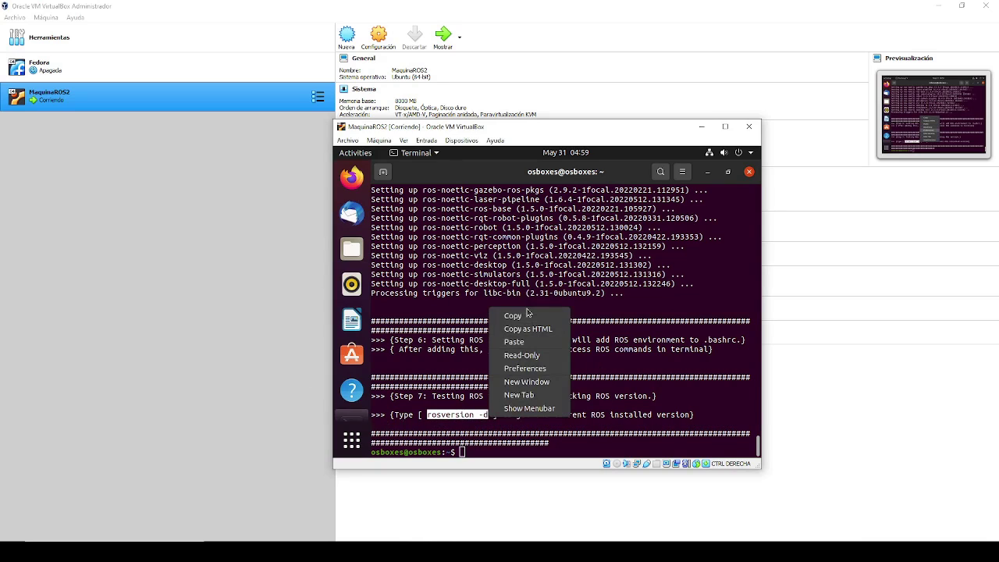
click(527, 314)
right_click(464, 414)
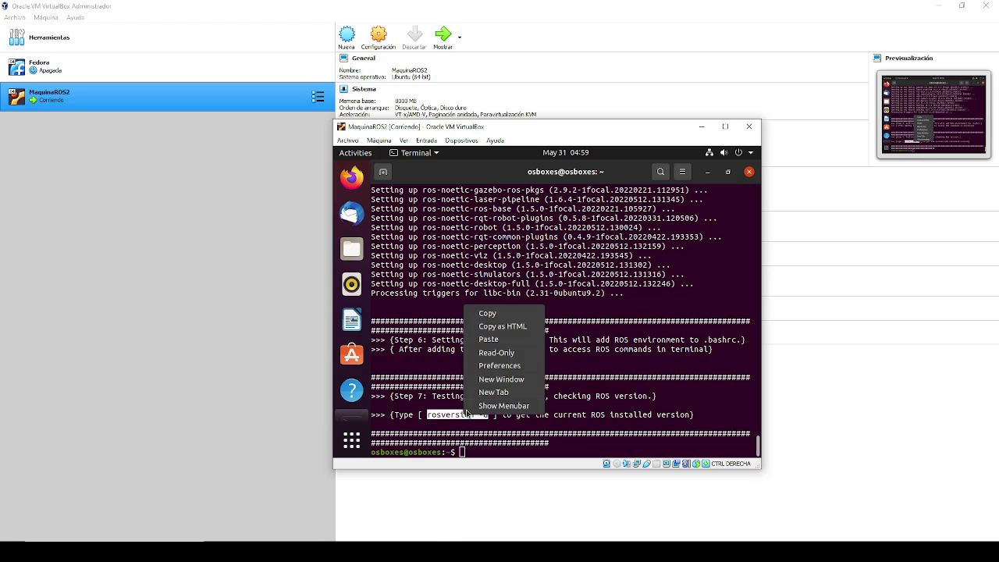
click(485, 312)
- Quit the terminal and postpone the software update offered by Software Updater
click(439, 156)
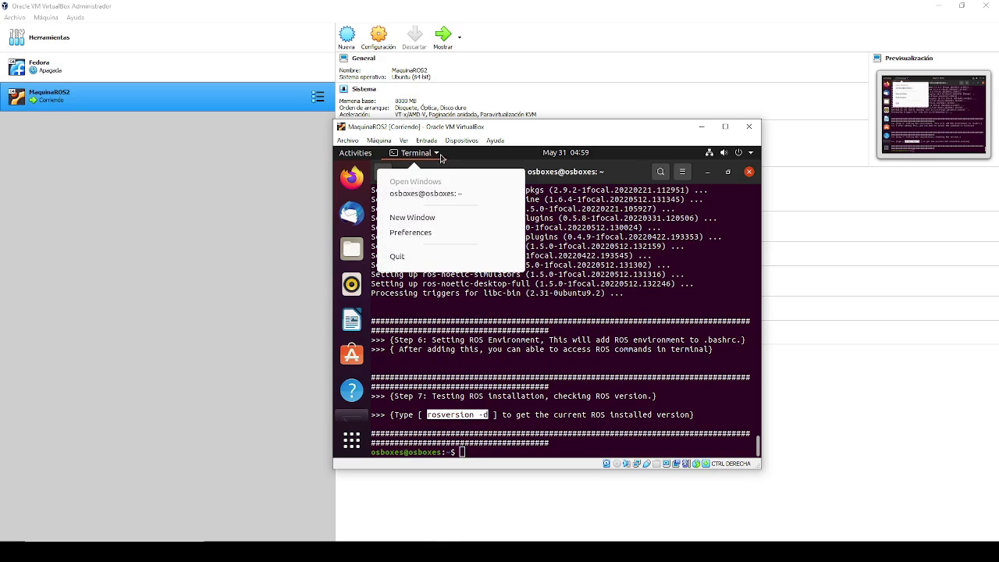
click(417, 255)
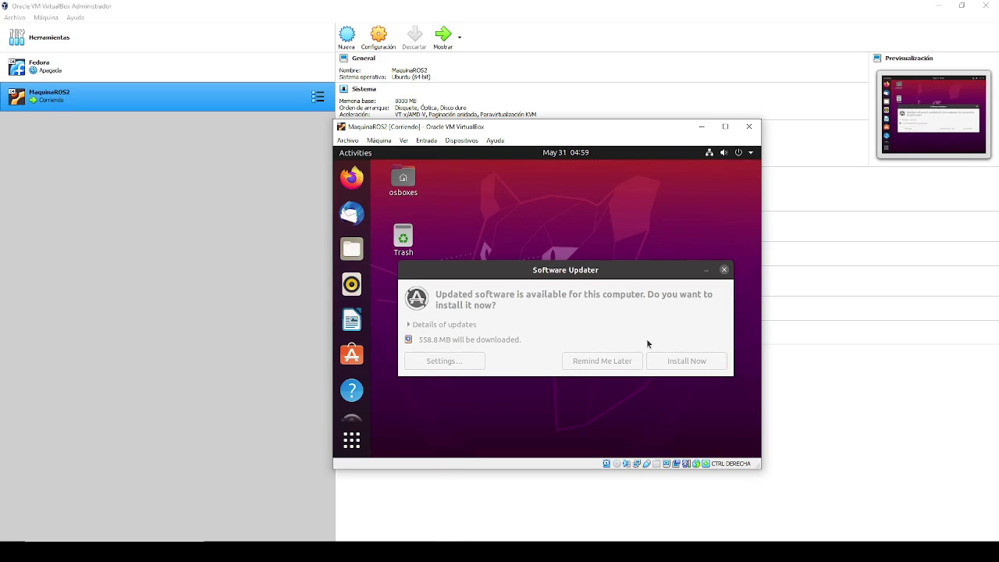
click(584, 368)
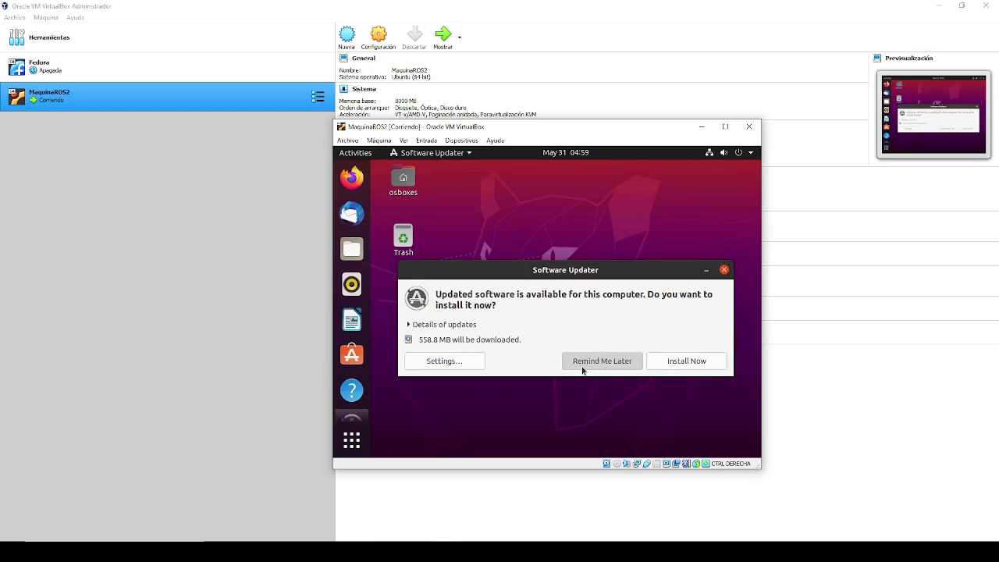
- Search Ubuntu's applications for "terminal"
click(359, 159)
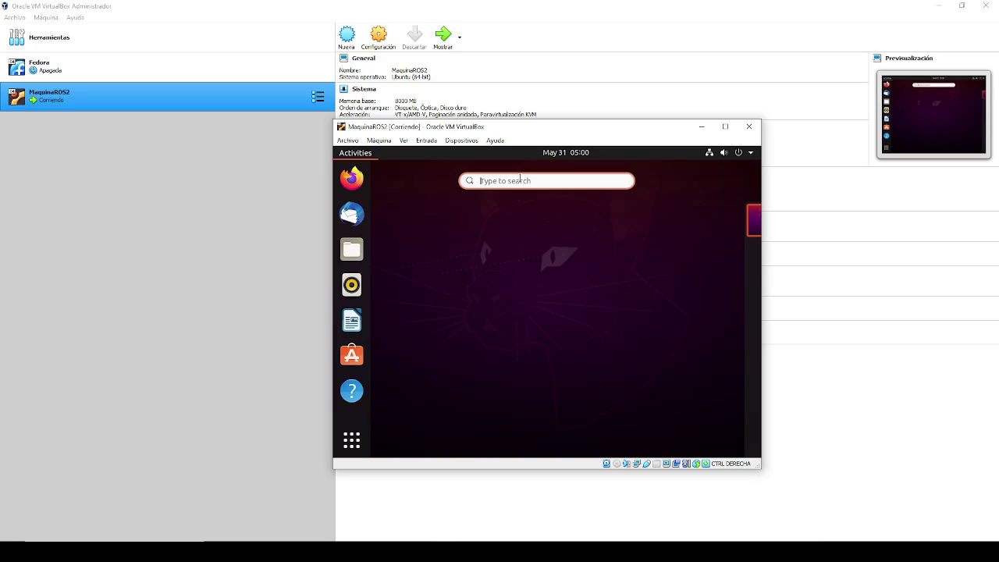
text(terminal)
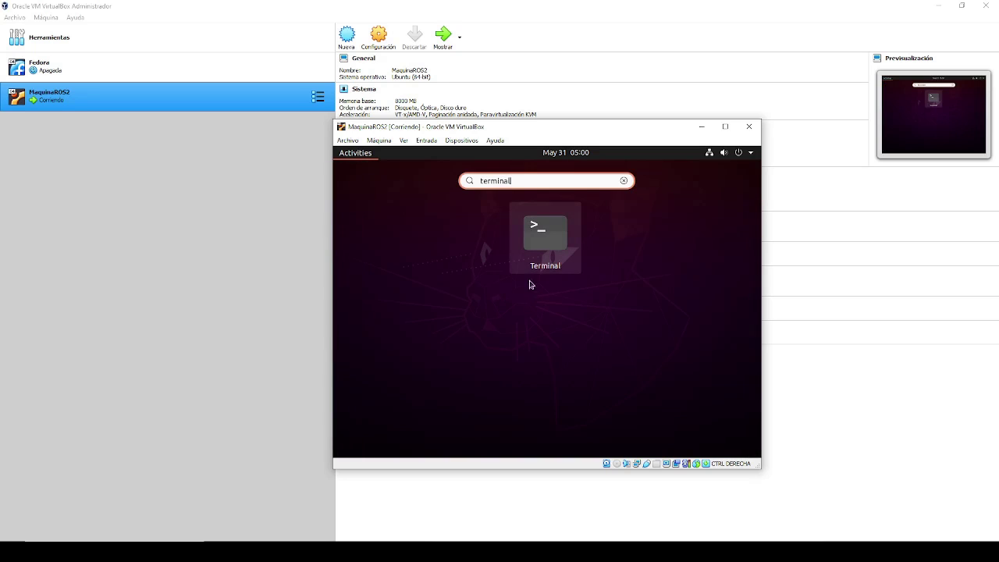